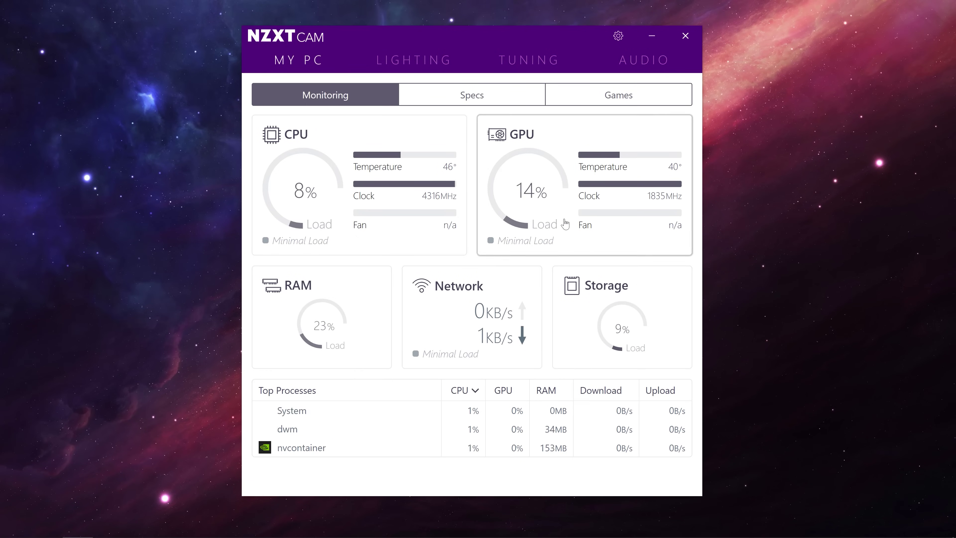
- Open the lighting settings of the Kraken Z3 LCD display and set it to Dual Infographic
click(405, 60)
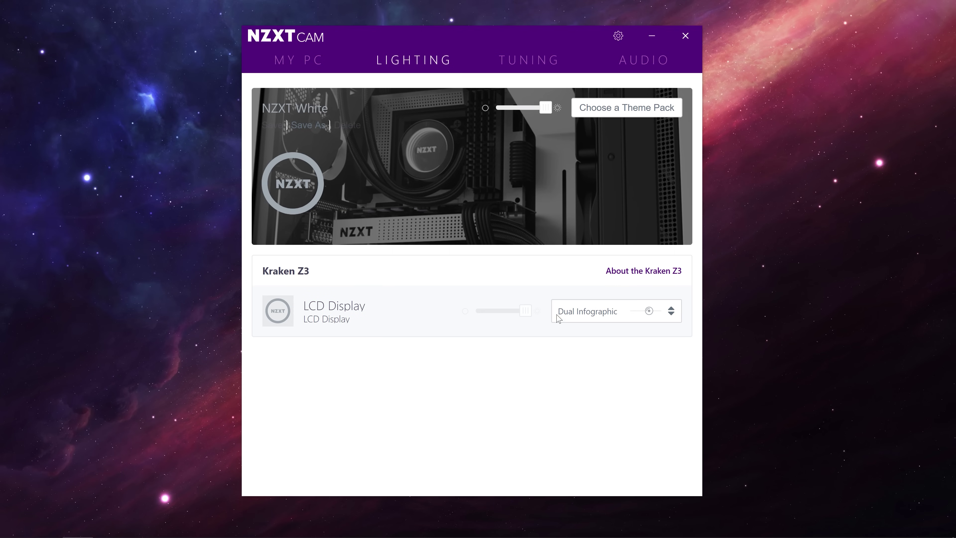
click(356, 301)
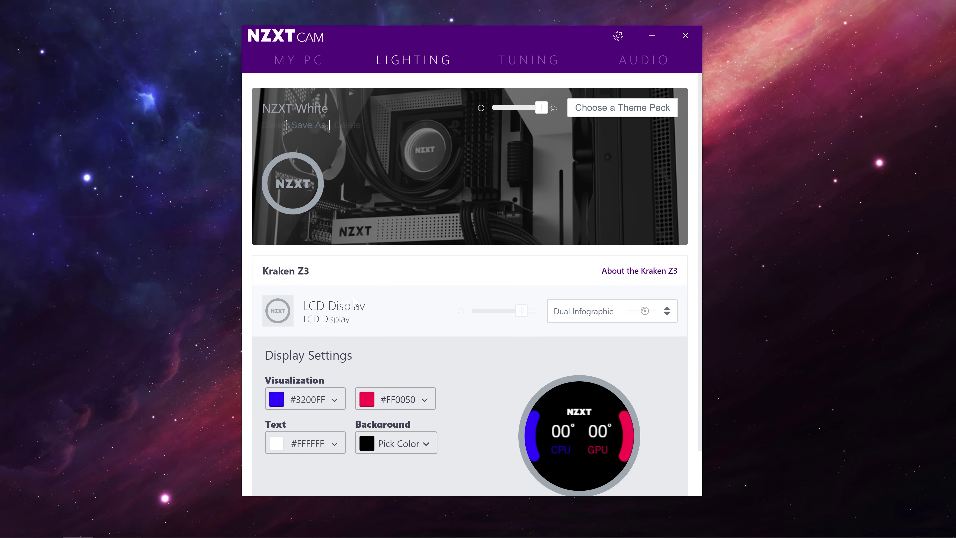
scroll(420, 301, down, 2)
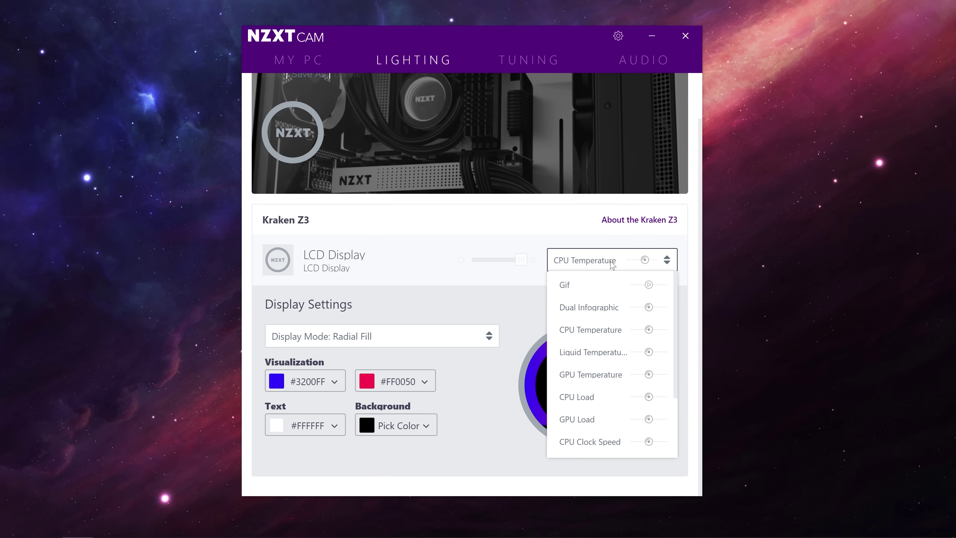
click(603, 308)
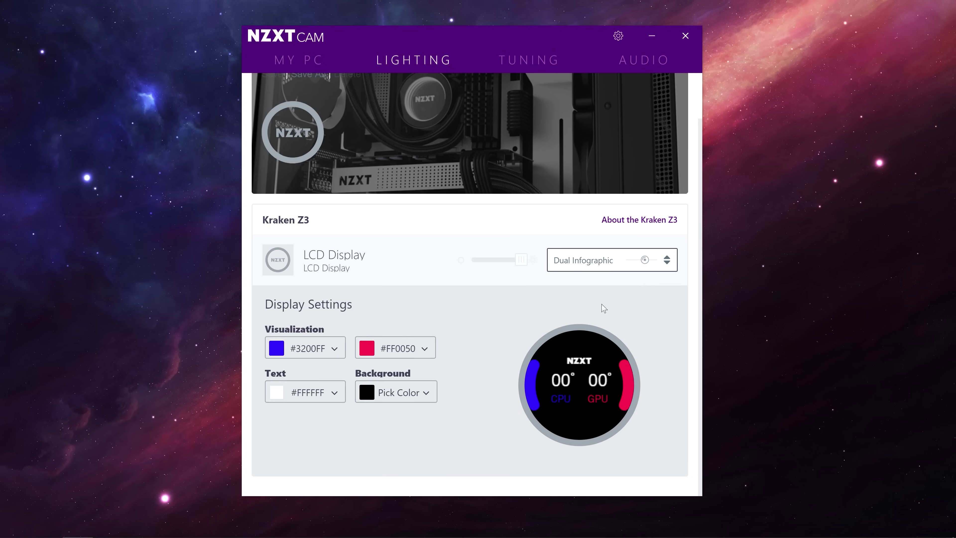
- Try the Liquid Temperature and GPU Temperature modes on the Kraken Z3 LCD display
click(604, 263)
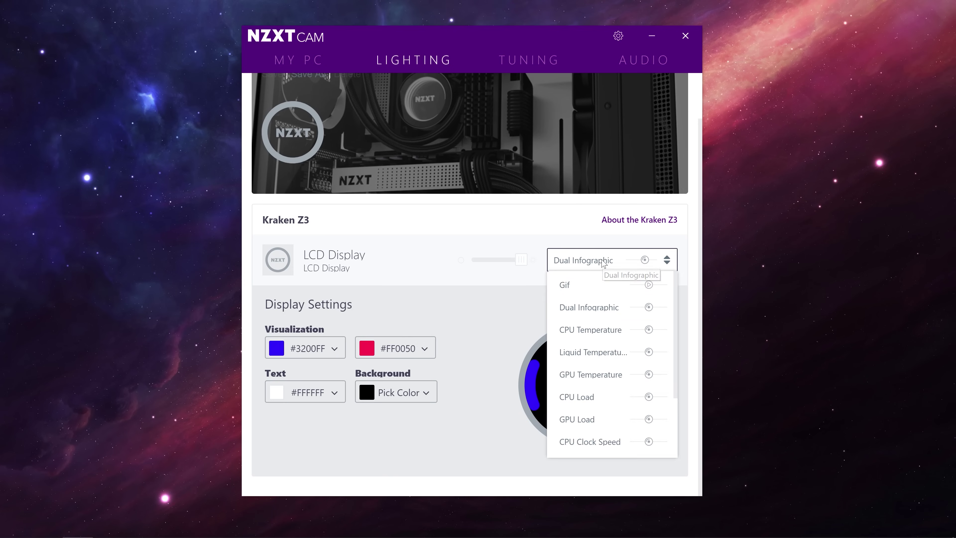
click(609, 354)
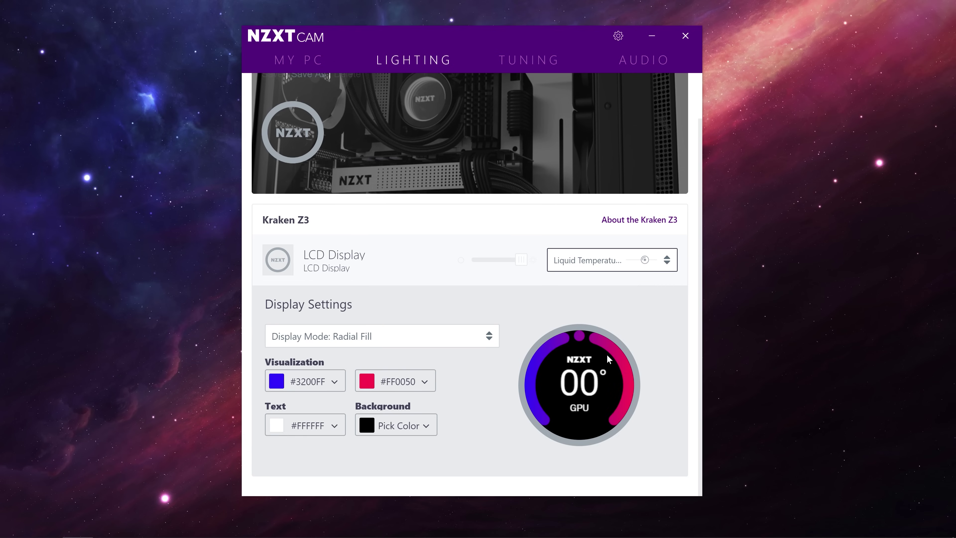
click(610, 262)
click(603, 379)
- Set the LCD display to Carousel and add a Liquid Temperature face to it
click(590, 265)
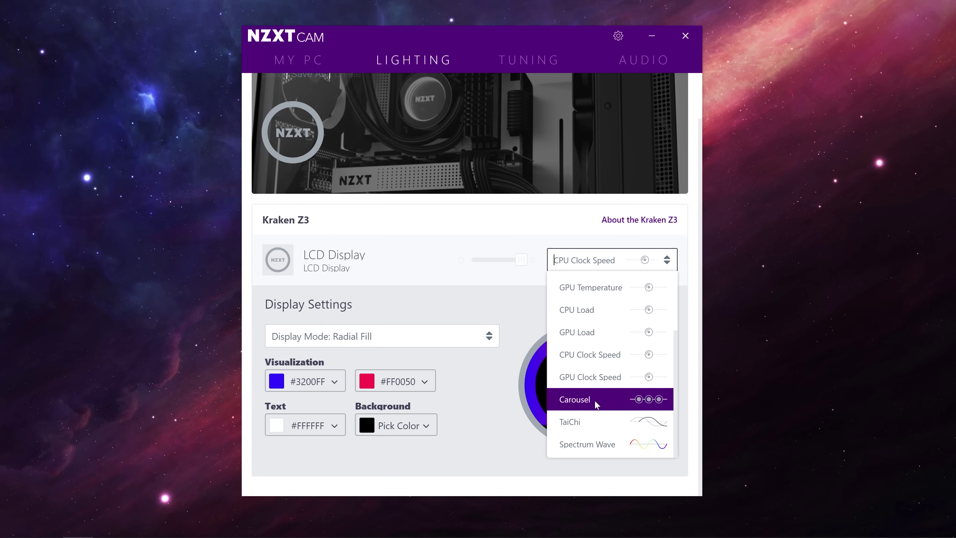
click(595, 399)
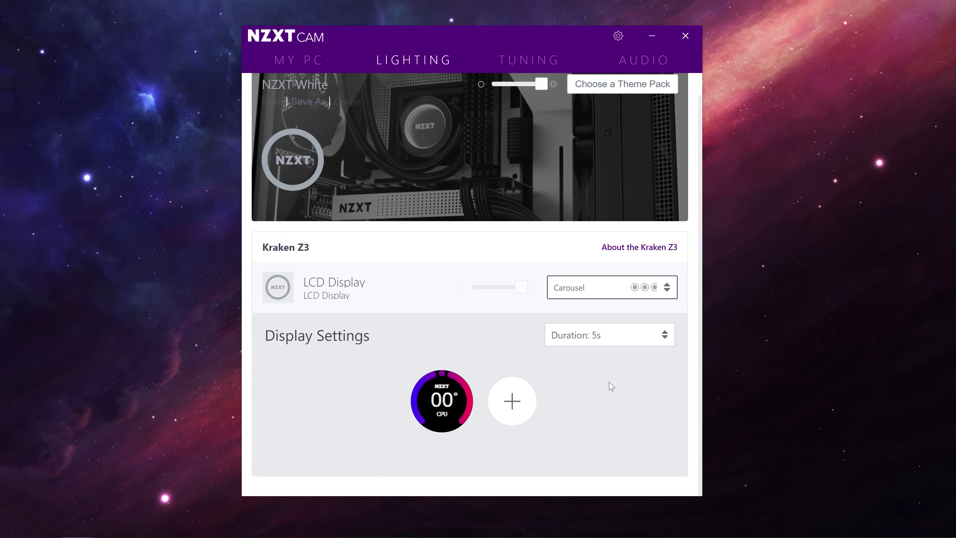
click(513, 401)
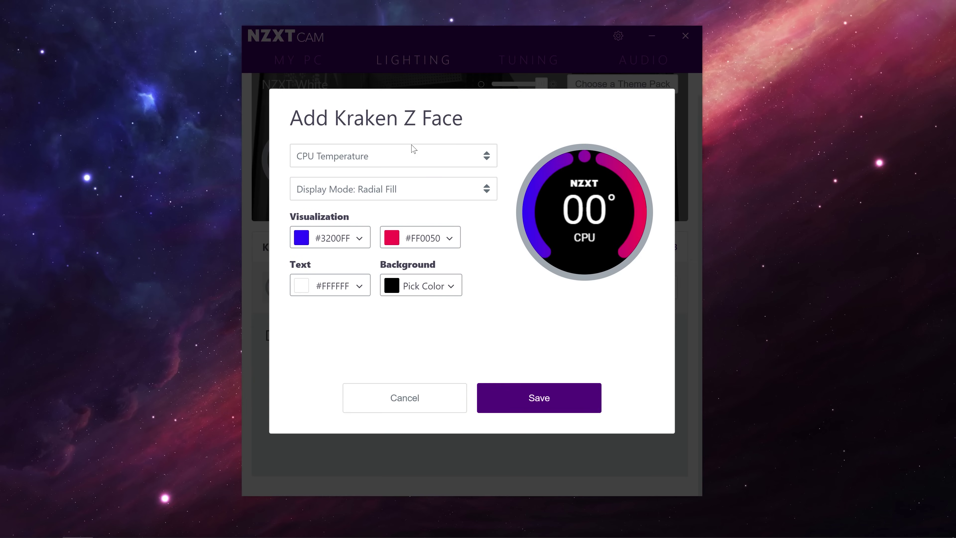
click(415, 158)
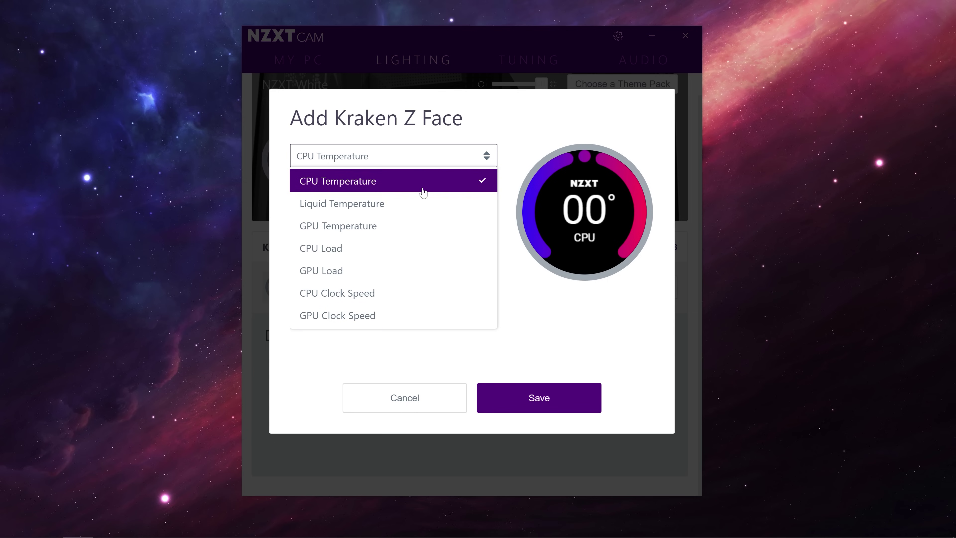
click(389, 206)
click(538, 401)
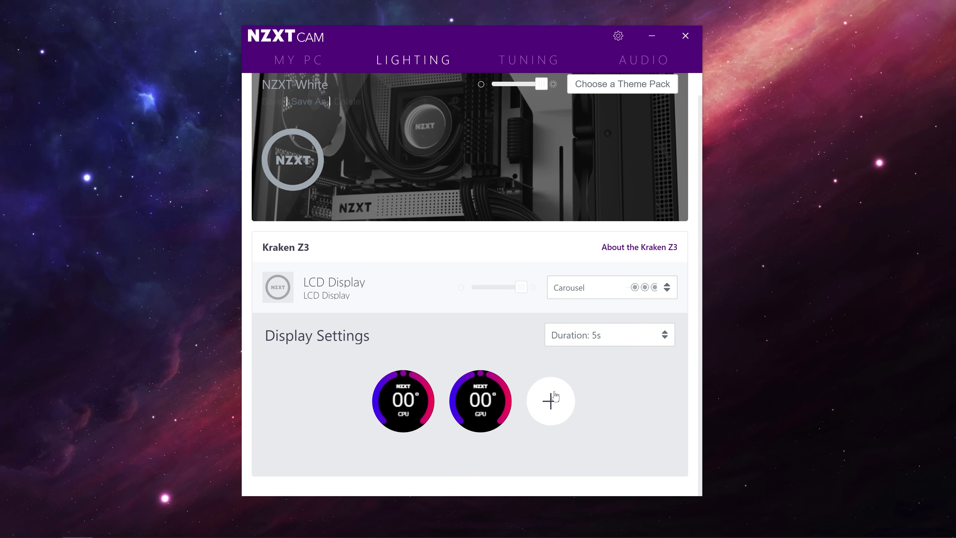
- Check the carousel's CPU Temperature face settings and remove the second face from the carousel
click(409, 390)
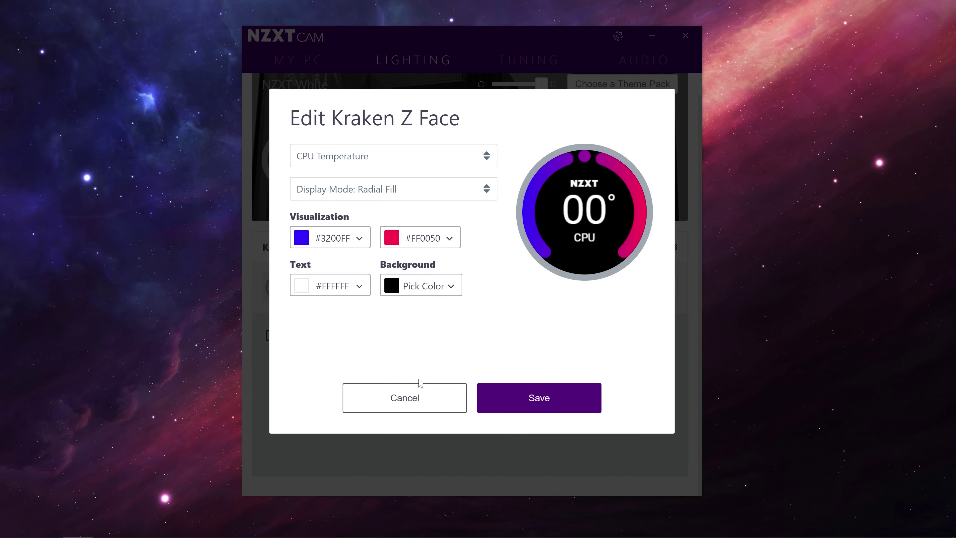
click(532, 404)
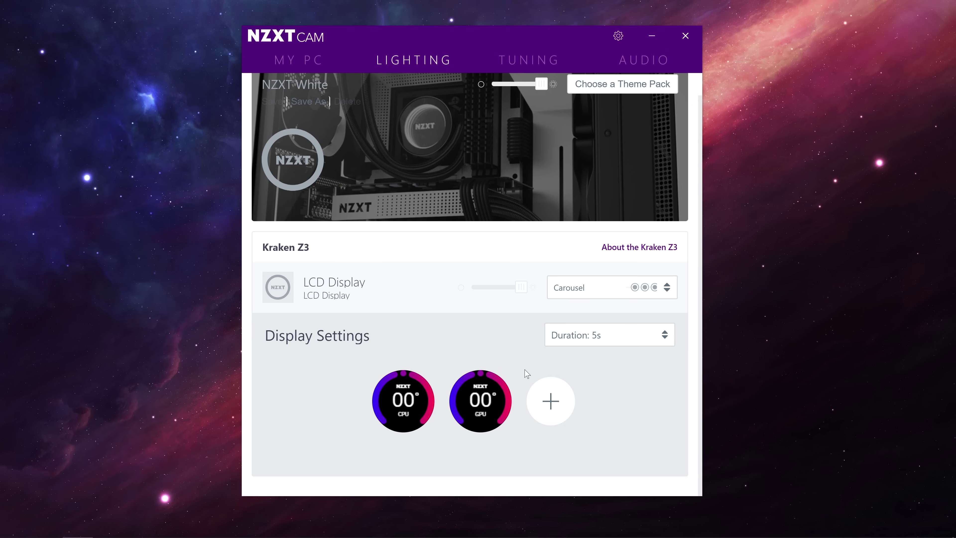
click(552, 402)
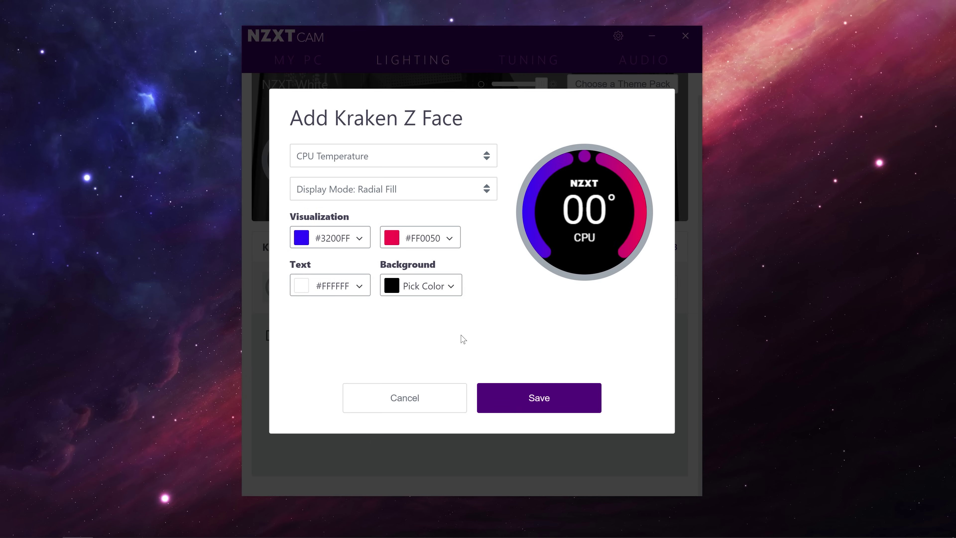
click(436, 402)
click(511, 369)
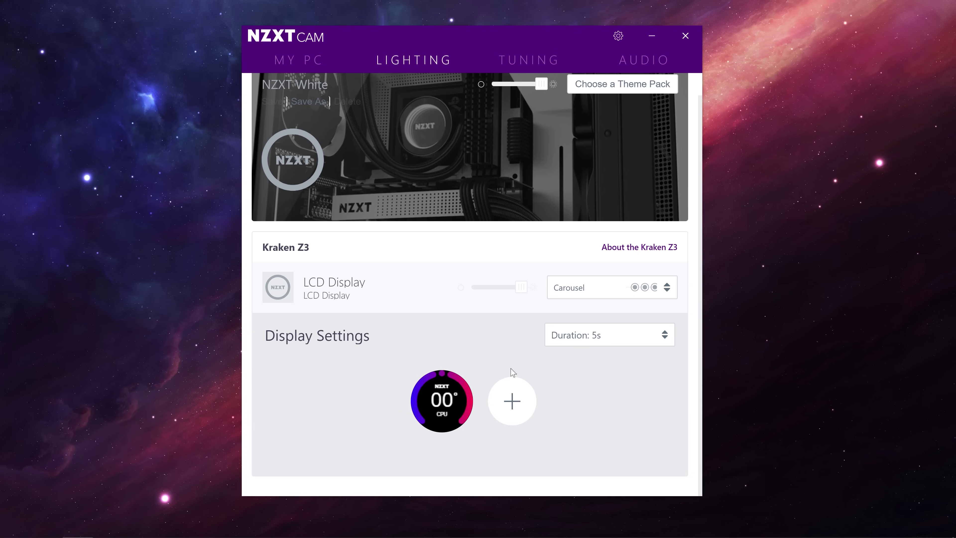
- Set the LCD display mode to TaiChi
click(593, 288)
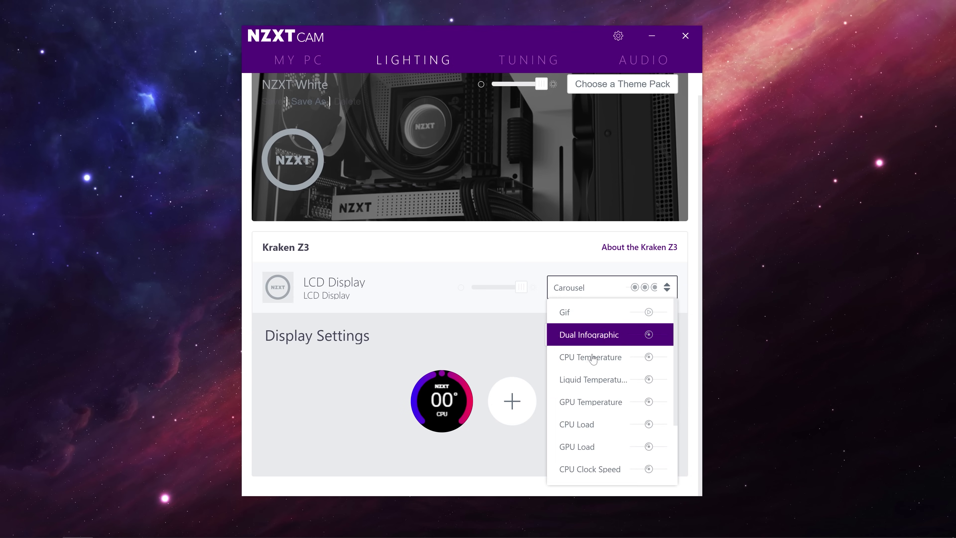
scroll(600, 395, down, 3)
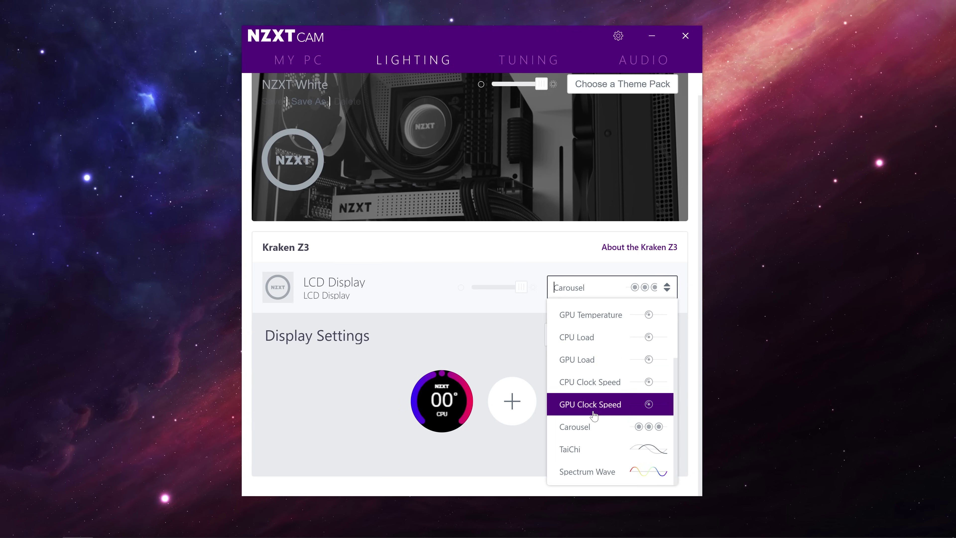
click(595, 450)
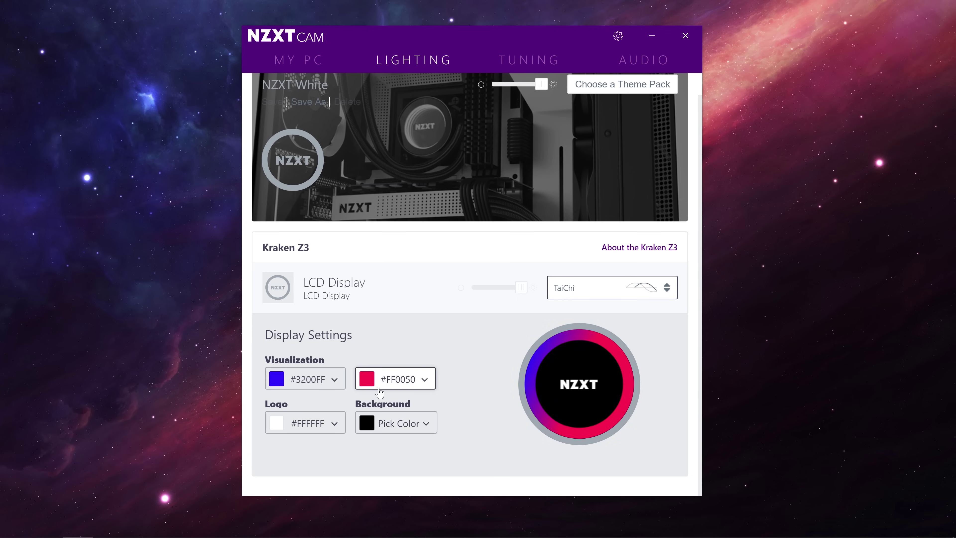
- Set the LCD display to Gif and upload the GSLogo file from the Documents folder
key(Down)
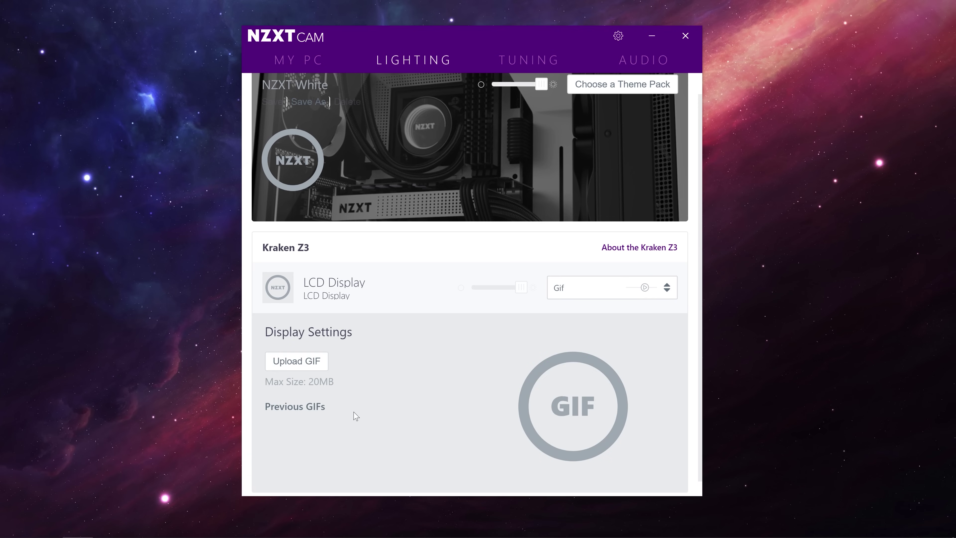
scroll(346, 414, down, 1)
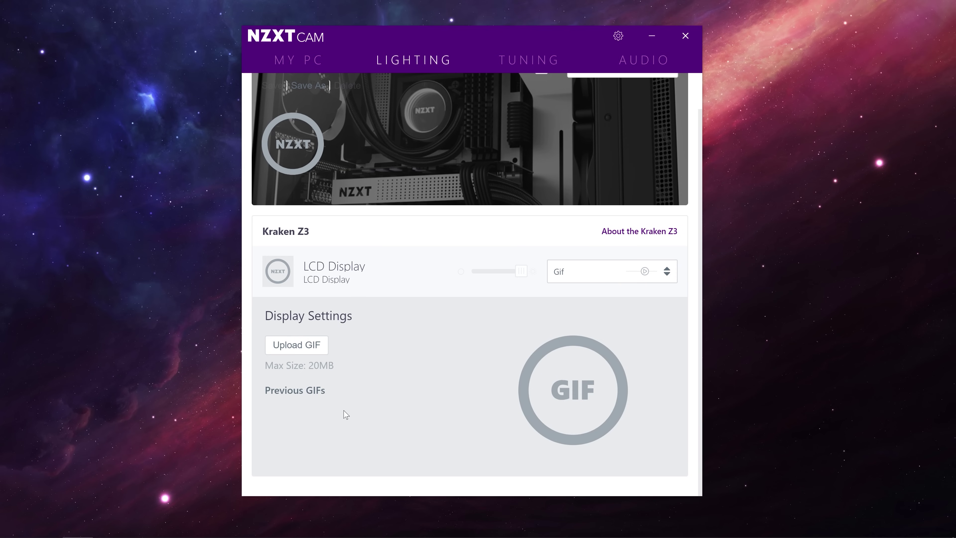
scroll(344, 412, up, 2)
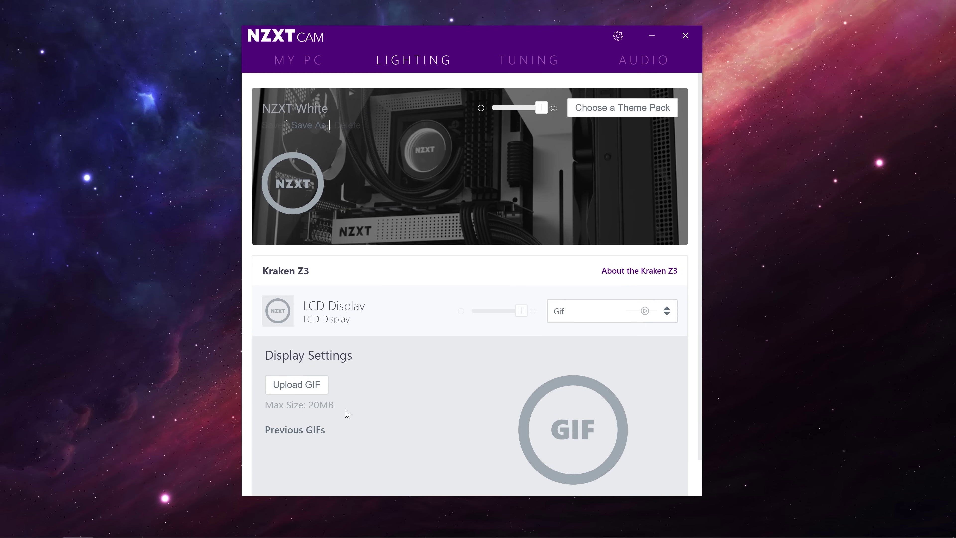
scroll(339, 405, down, 2)
click(301, 350)
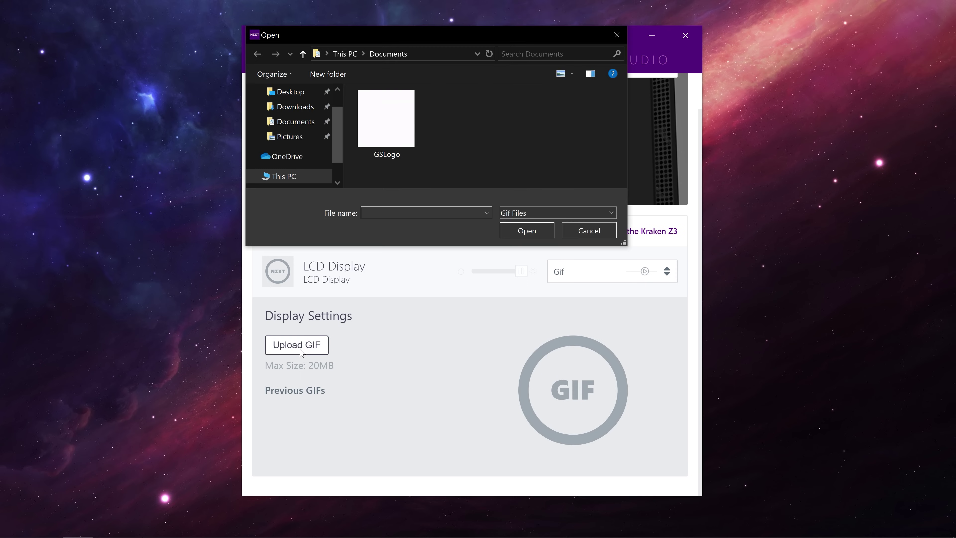
double_click(378, 118)
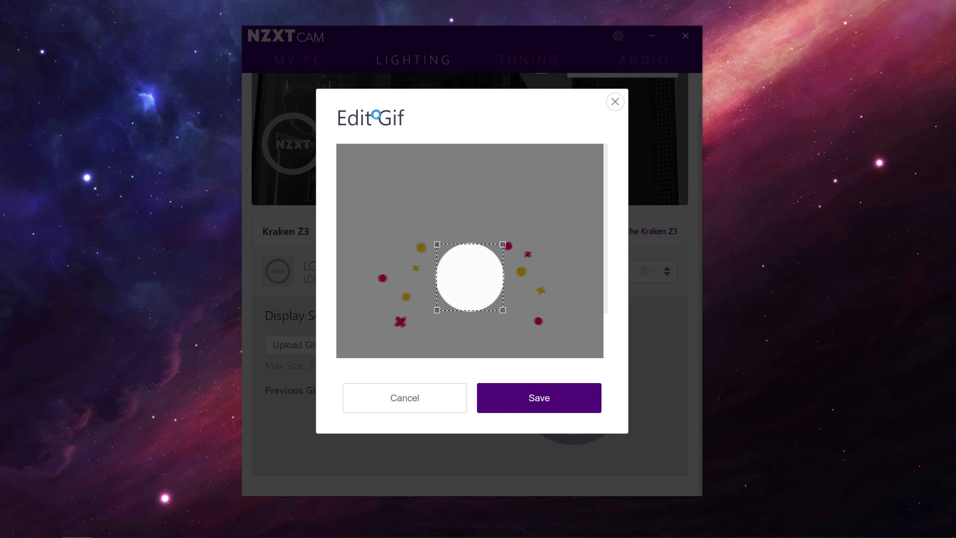
- Enlarge the GIF's circular crop area from both corners to the full image width and save it
drag(437, 245, 323, 123)
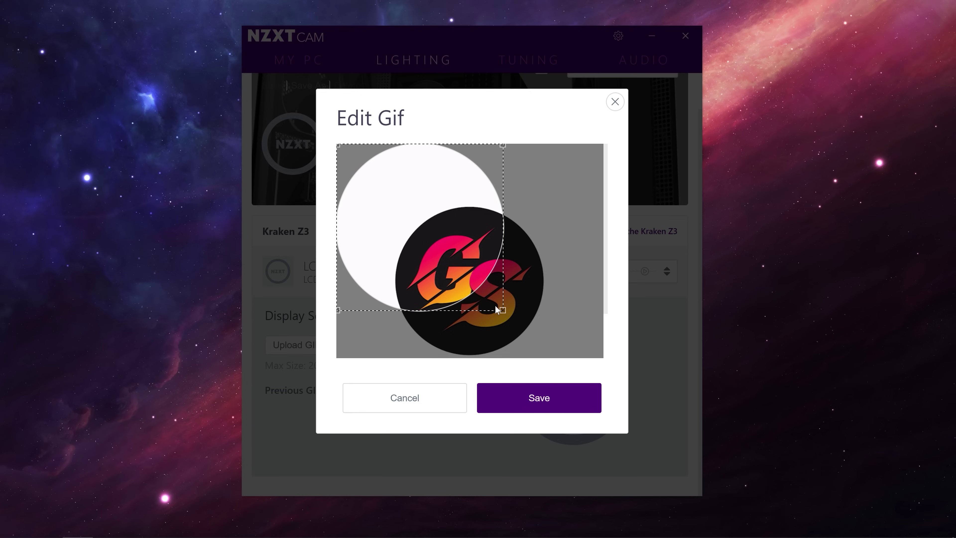
drag(506, 311, 689, 456)
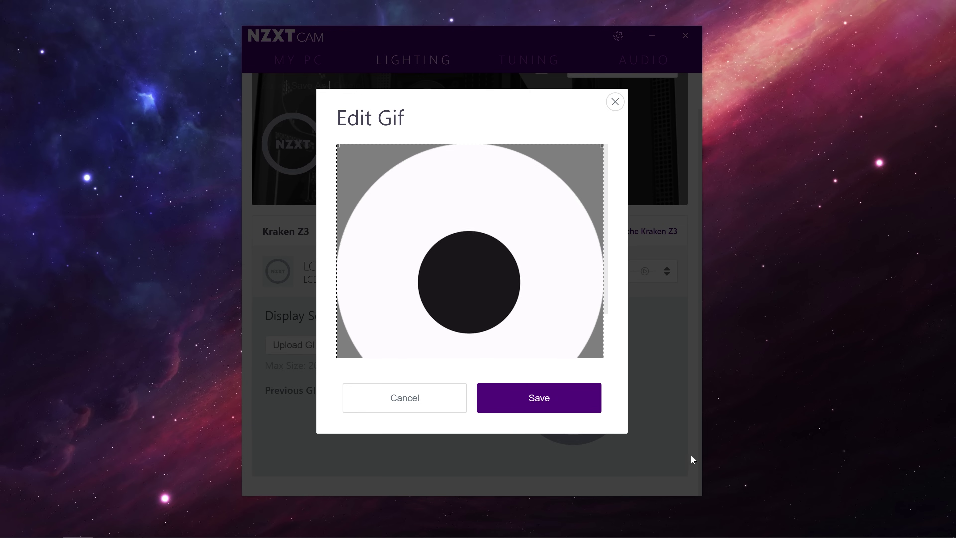
click(547, 406)
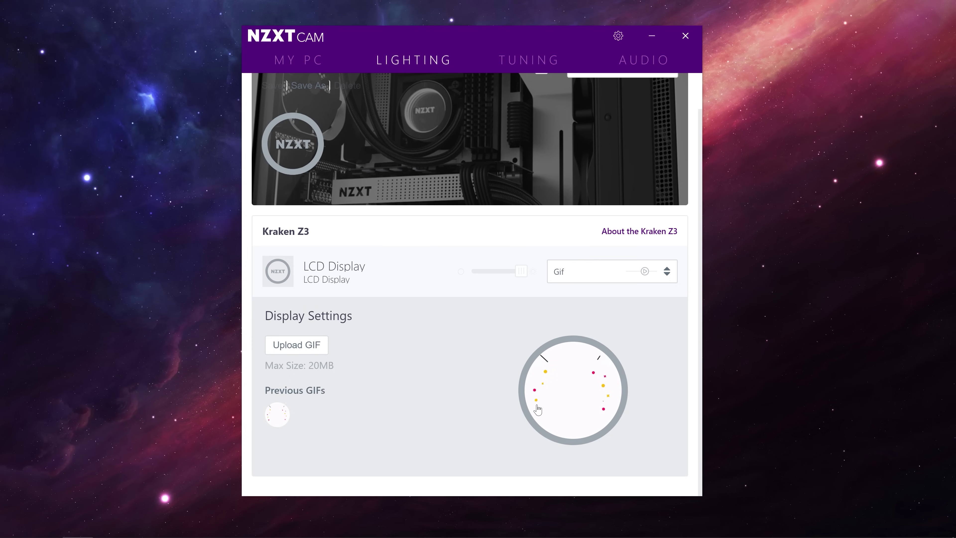